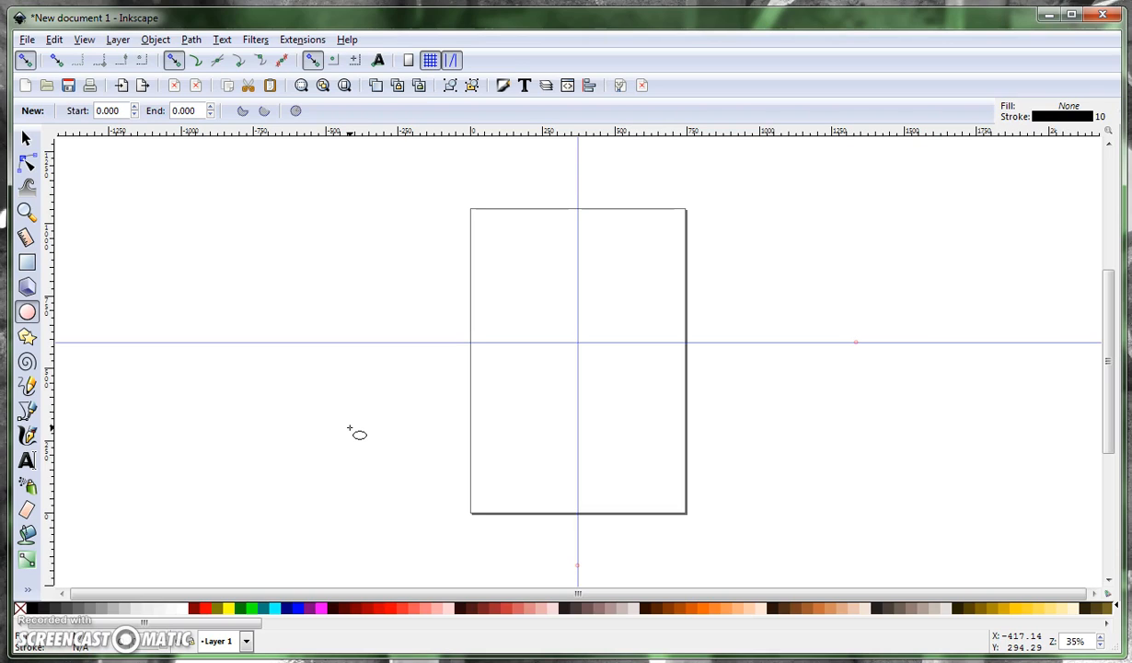
Draw a large rectangle about 541 by 556 px on the page around the guide intersection
{"action": "left_click", "coordinate": [26, 212]}
{"action": "left_click", "coordinate": [650, 304]}
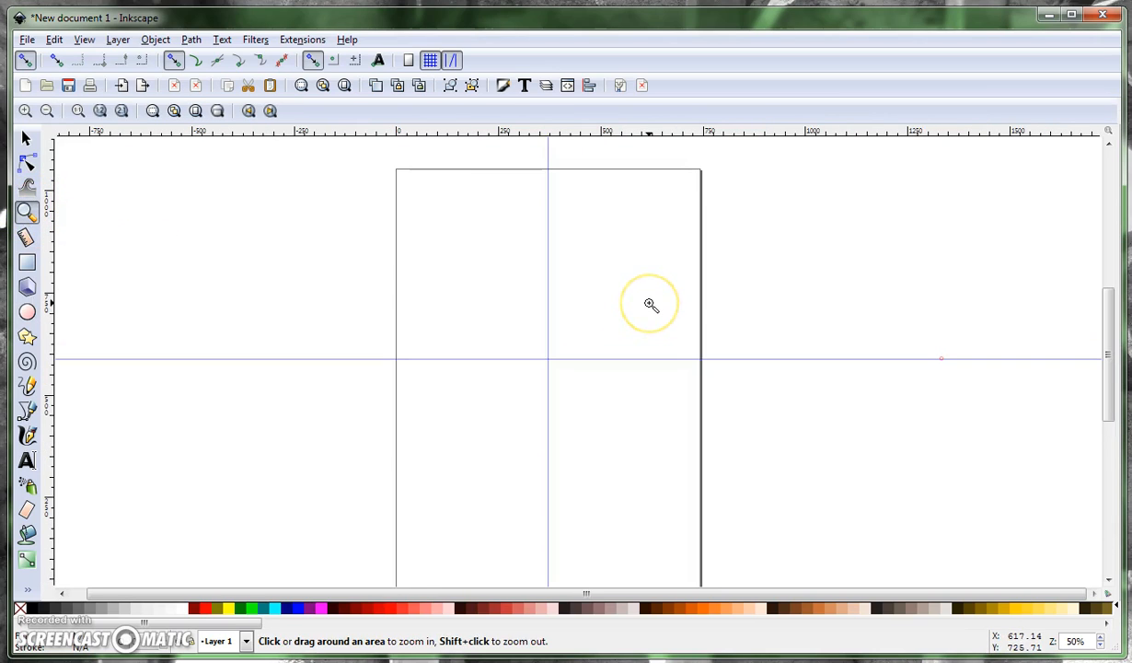
{"action": "left_click", "coordinate": [650, 305]}
{"action": "left_click", "coordinate": [583, 288]}
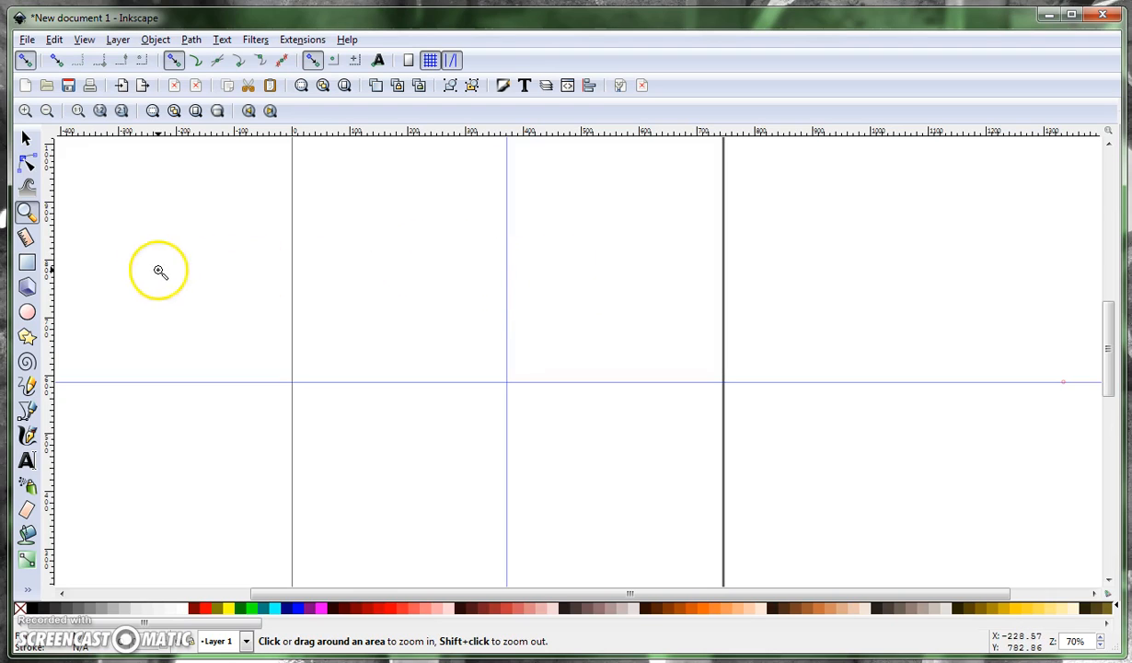
{"action": "left_click", "coordinate": [27, 263]}
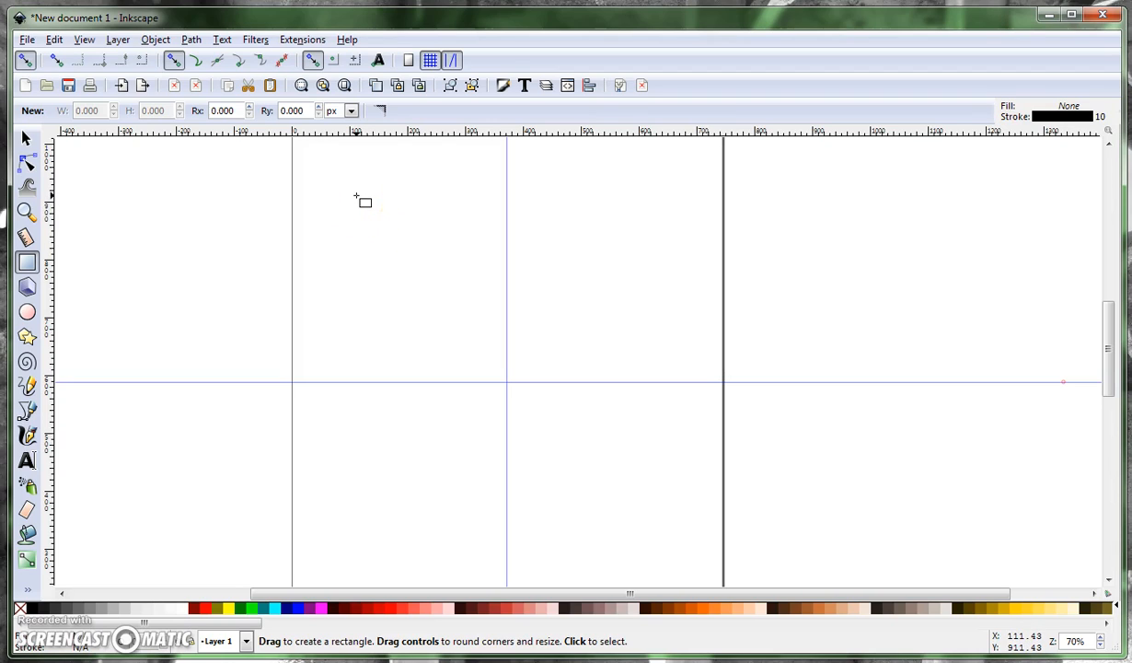
{"action": "left_click_drag", "start_coordinate": [355, 196], "coordinate": [671, 519]}
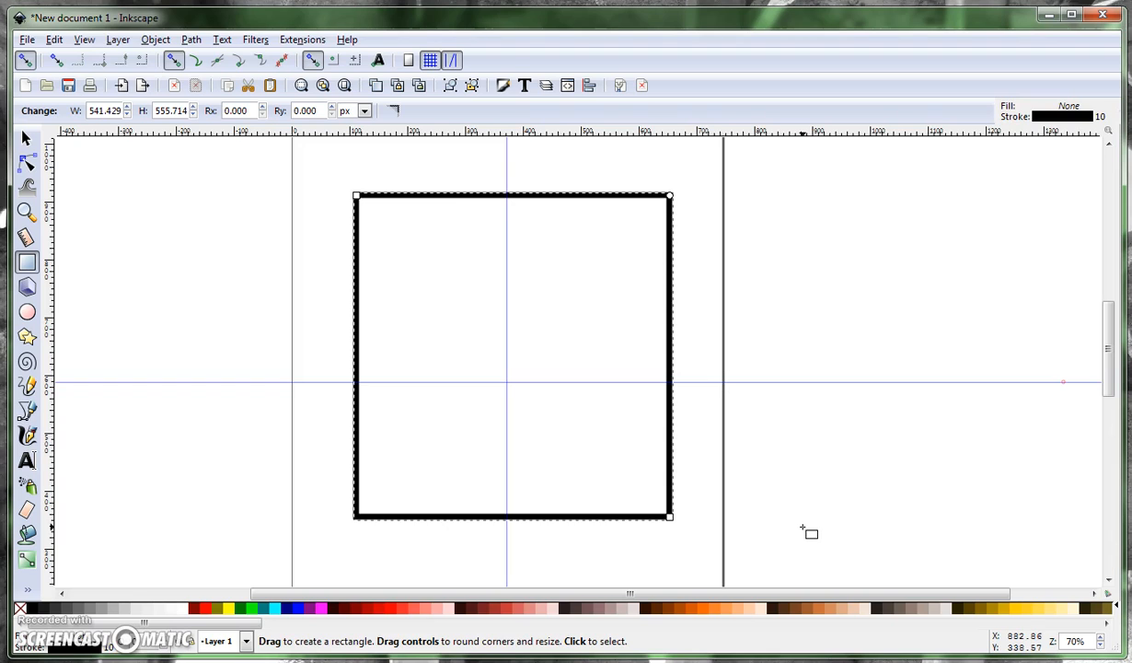
Draw four smaller rectangles of different proportions overlapping each other and the large rectangle
{"action": "left_click_drag", "start_coordinate": [428, 258], "coordinate": [637, 339]}
{"action": "left_click_drag", "start_coordinate": [491, 458], "coordinate": [549, 214]}
{"action": "mouse_move", "coordinate": [308, 257]}
{"action": "left_mouse_down"}
{"action": "mouse_move", "coordinate": [325, 275]}
{"action": "mouse_move", "coordinate": [486, 323]}
{"action": "mouse_move", "coordinate": [507, 308]}
{"action": "left_mouse_up"}
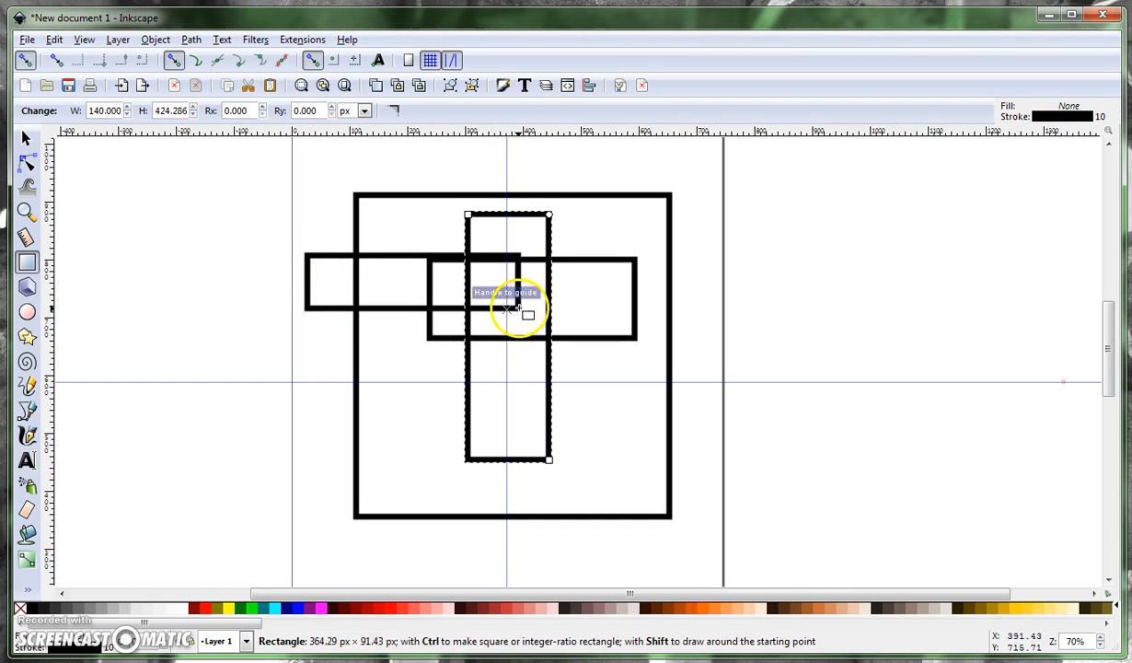
{"action": "left_click_drag", "start_coordinate": [409, 484], "coordinate": [507, 411]}
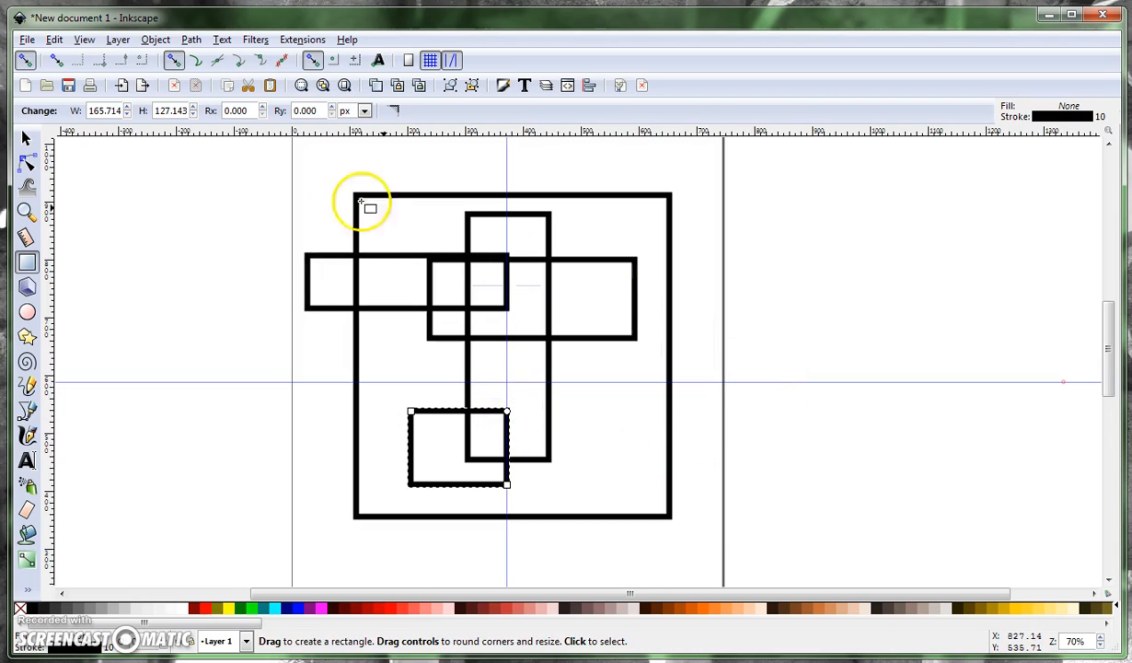
Undo all the drawn rectangles until the page is empty
{"action": "left_click", "coordinate": [55, 40]}
{"action": "left_click", "coordinate": [74, 60]}
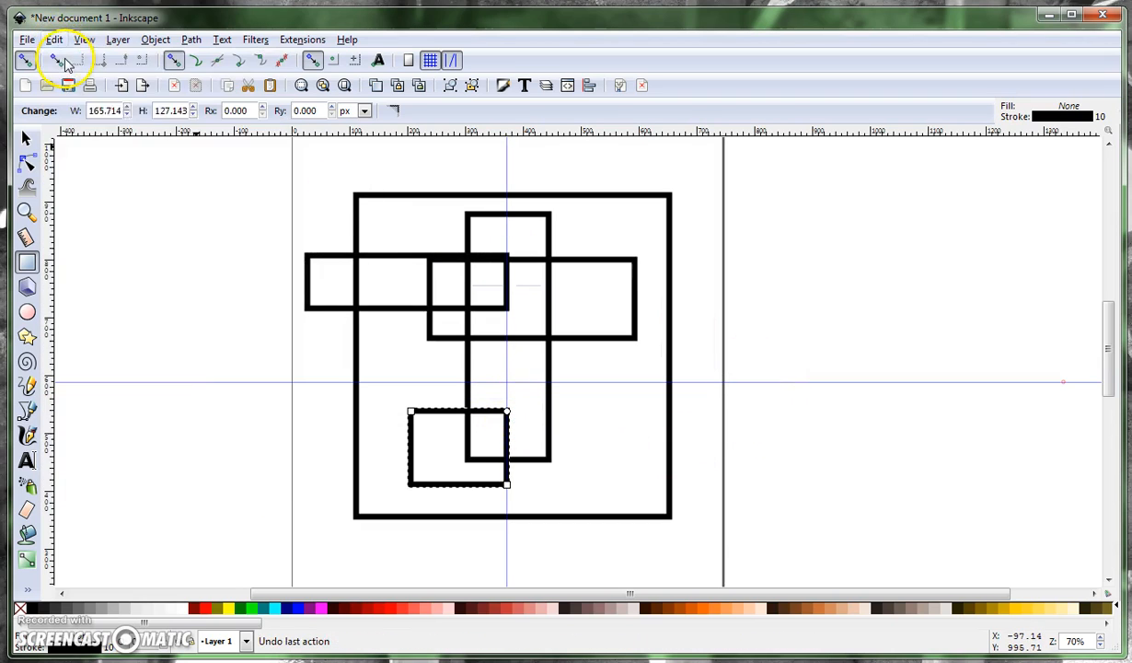
{"action": "left_click", "coordinate": [56, 39]}
{"action": "left_click", "coordinate": [74, 60]}
{"action": "left_click", "coordinate": [56, 40]}
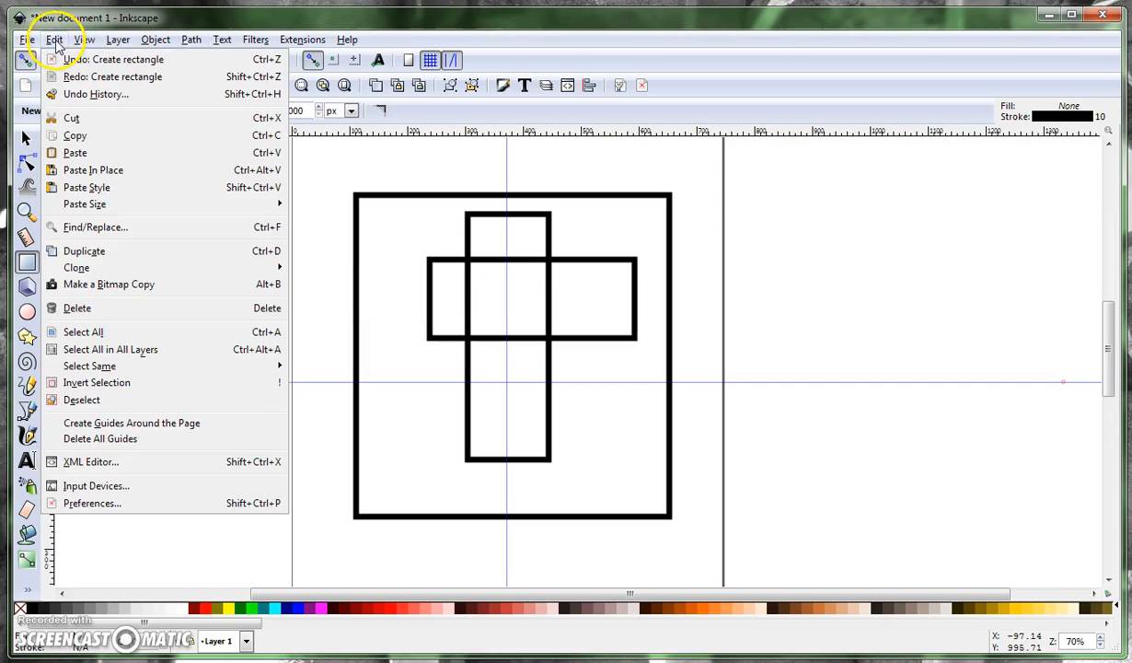
{"action": "left_click", "coordinate": [62, 61]}
{"action": "left_click", "coordinate": [55, 40]}
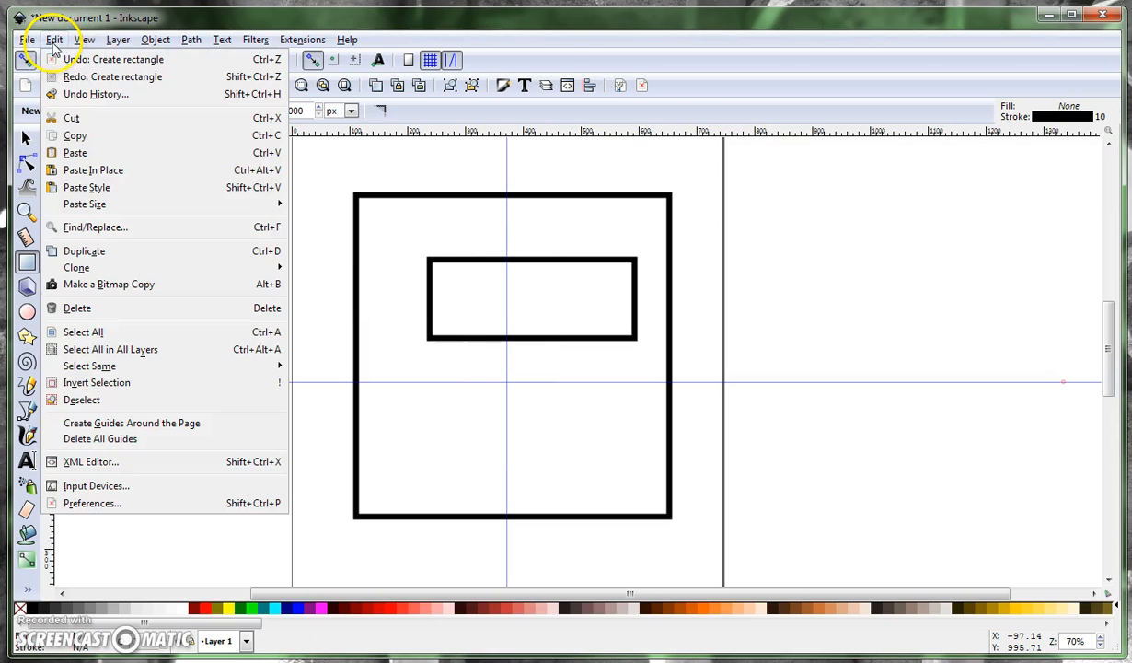
{"action": "left_click", "coordinate": [72, 60]}
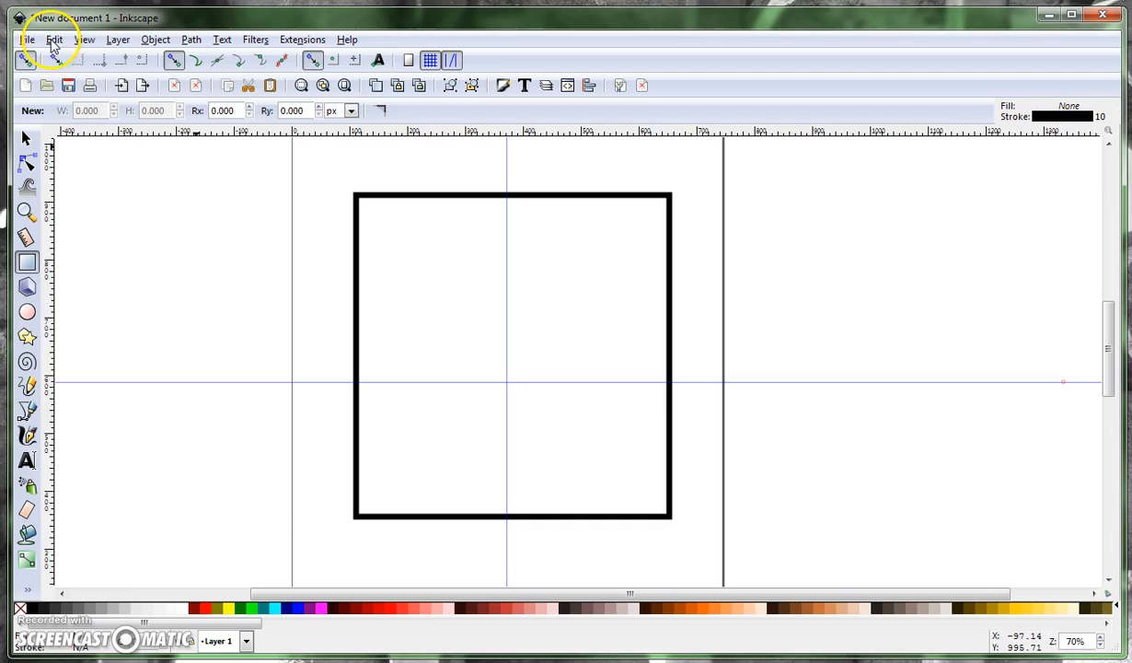
{"action": "left_click", "coordinate": [55, 40]}
{"action": "left_click", "coordinate": [66, 59]}
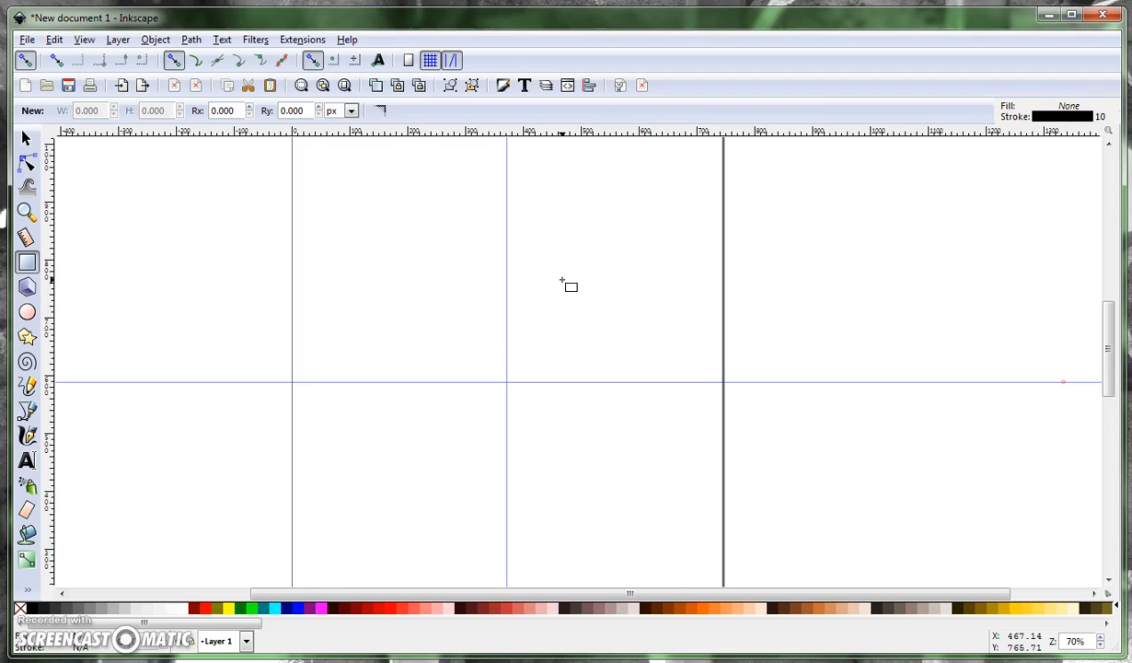
Draw a rectangle about 517 by 506 px outward from its centre at the guide intersection, and delete it
{"action": "left_click", "coordinate": [555, 372]}
{"action": "mouse_move", "coordinate": [506, 382]}
{"action": "left_mouse_down"}
{"action": "mouse_move", "coordinate": [445, 309]}
{"action": "mouse_move", "coordinate": [387, 260]}
{"action": "mouse_move", "coordinate": [374, 264]}
{"action": "mouse_move", "coordinate": [396, 263]}
{"action": "mouse_move", "coordinate": [420, 306]}
{"action": "mouse_move", "coordinate": [357, 237]}
{"action": "left_mouse_up"}
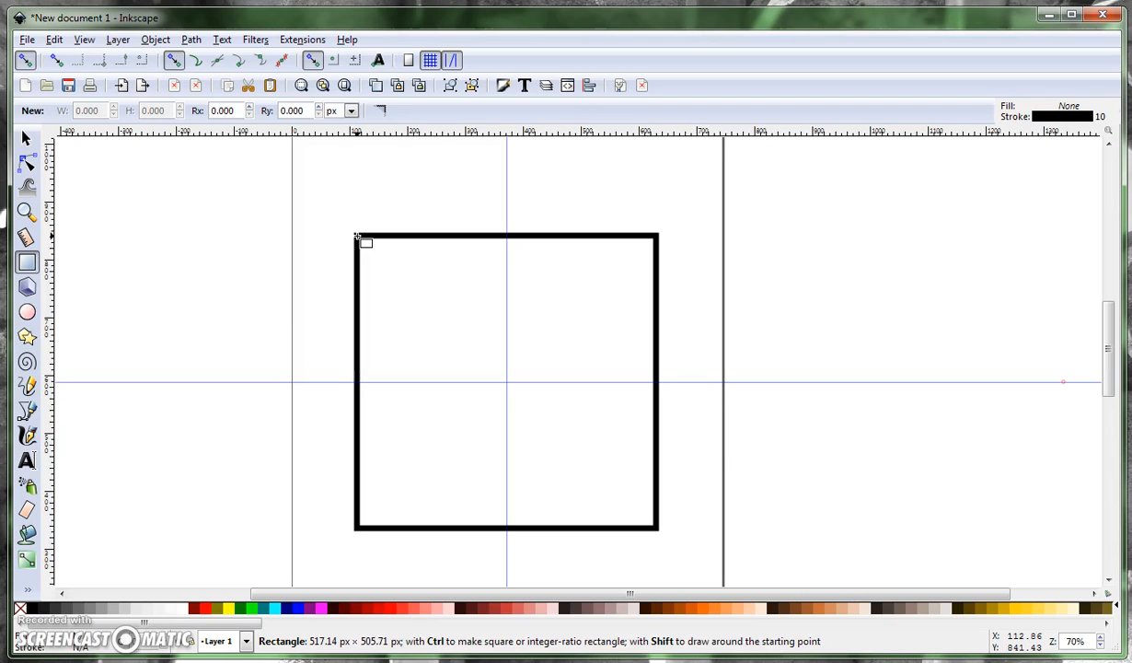
{"action": "left_click_drag", "start_coordinate": [357, 237], "coordinate": [359, 239]}
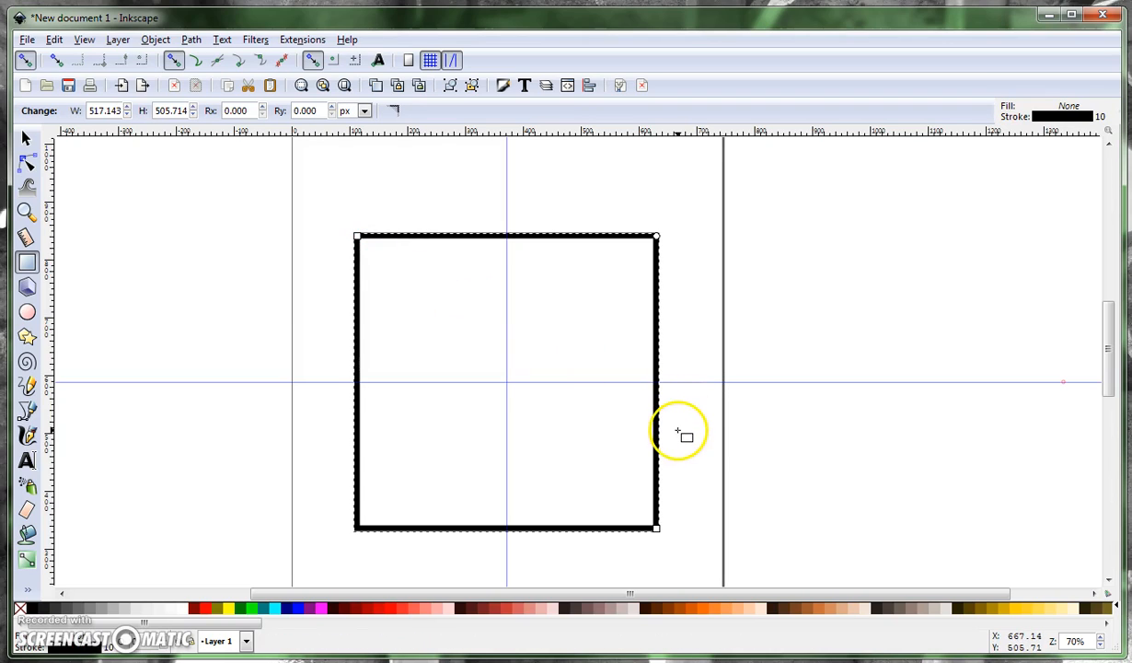
{"action": "key", "text": "Delete"}
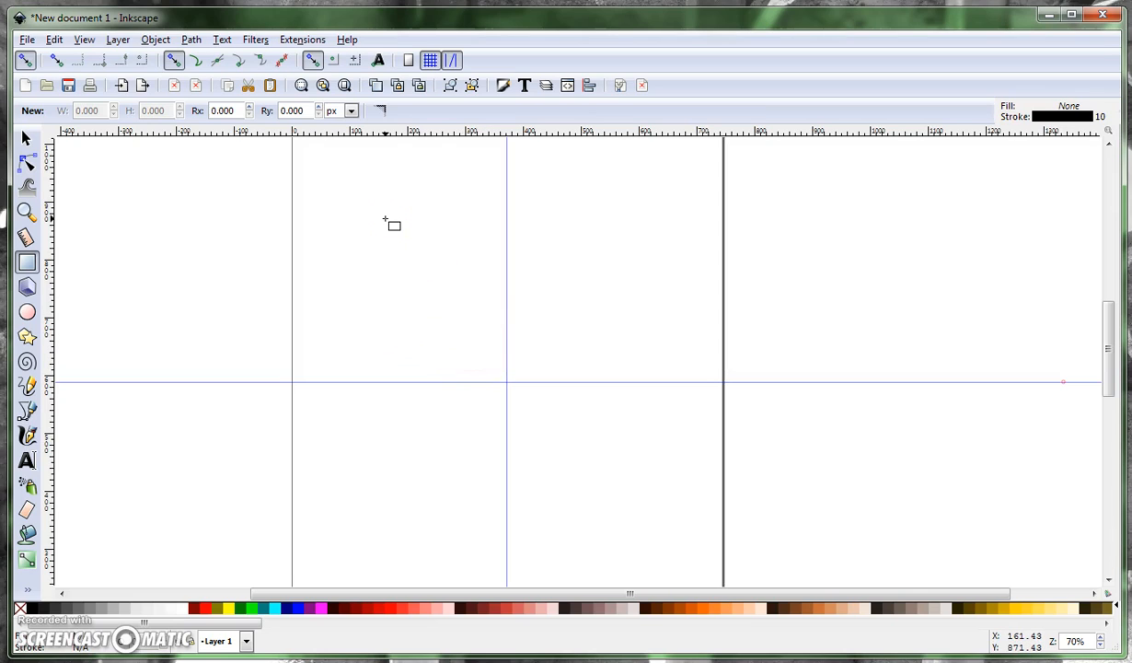
Draw a square about 453 px wide from corner to corner with its proportions constrained, and undo it
{"action": "key", "text": "ctrl"}
{"action": "left_click_drag", "start_coordinate": [384, 220], "coordinate": [665, 477]}
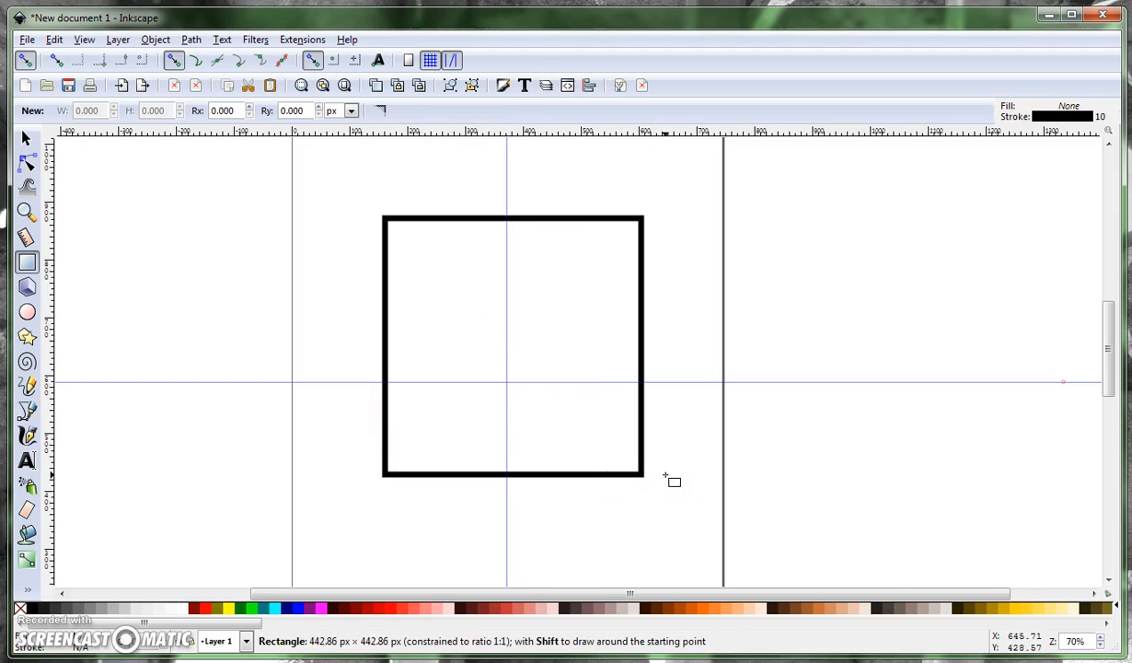
{"action": "left_click_drag", "start_coordinate": [665, 476], "coordinate": [647, 497]}
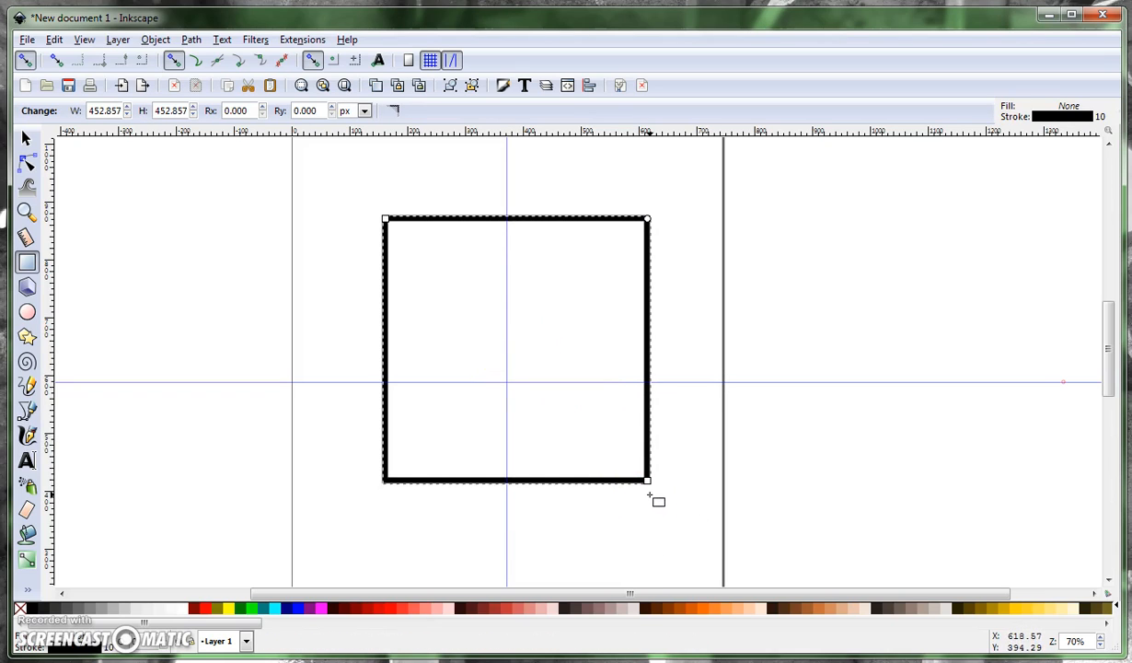
{"action": "key", "text": "ctrl+z"}
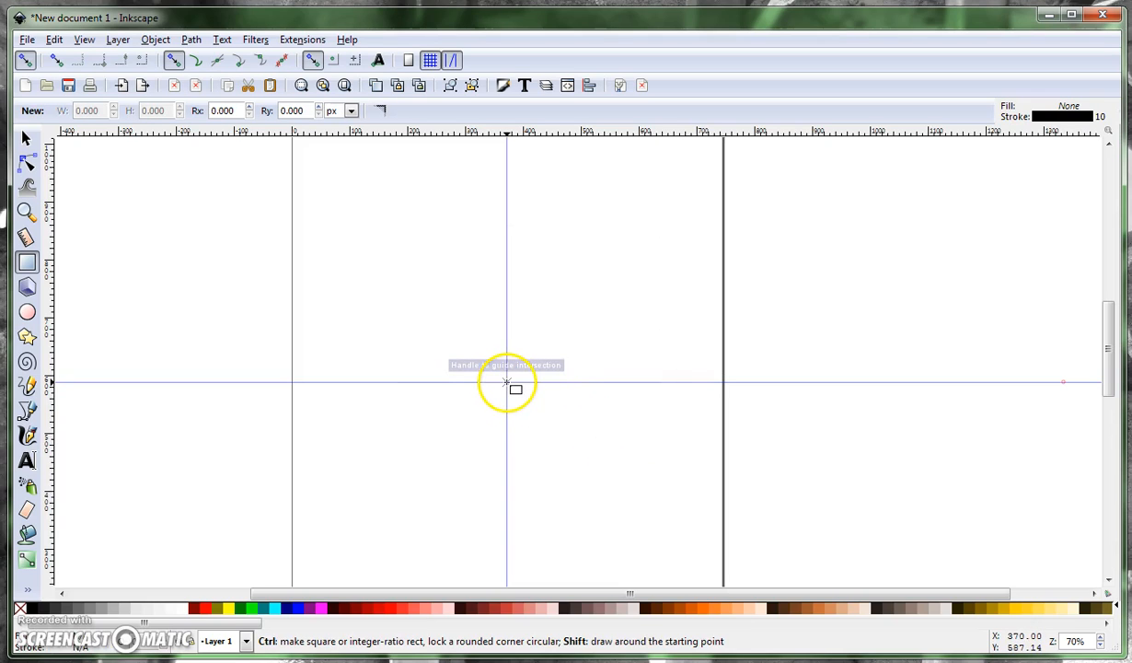
Draw a square about 491 px wide centred on the guide intersection, and undo it
{"action": "left_click_drag", "start_coordinate": [506, 381], "coordinate": [335, 242]}
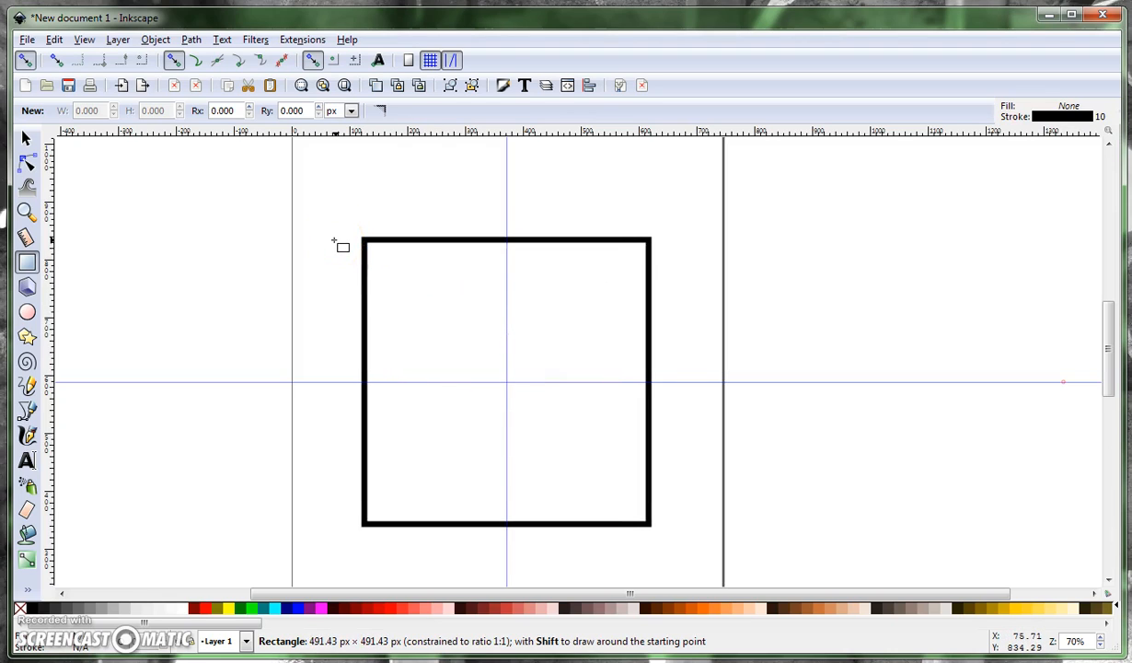
{"action": "left_click_drag", "start_coordinate": [334, 241], "coordinate": [337, 243]}
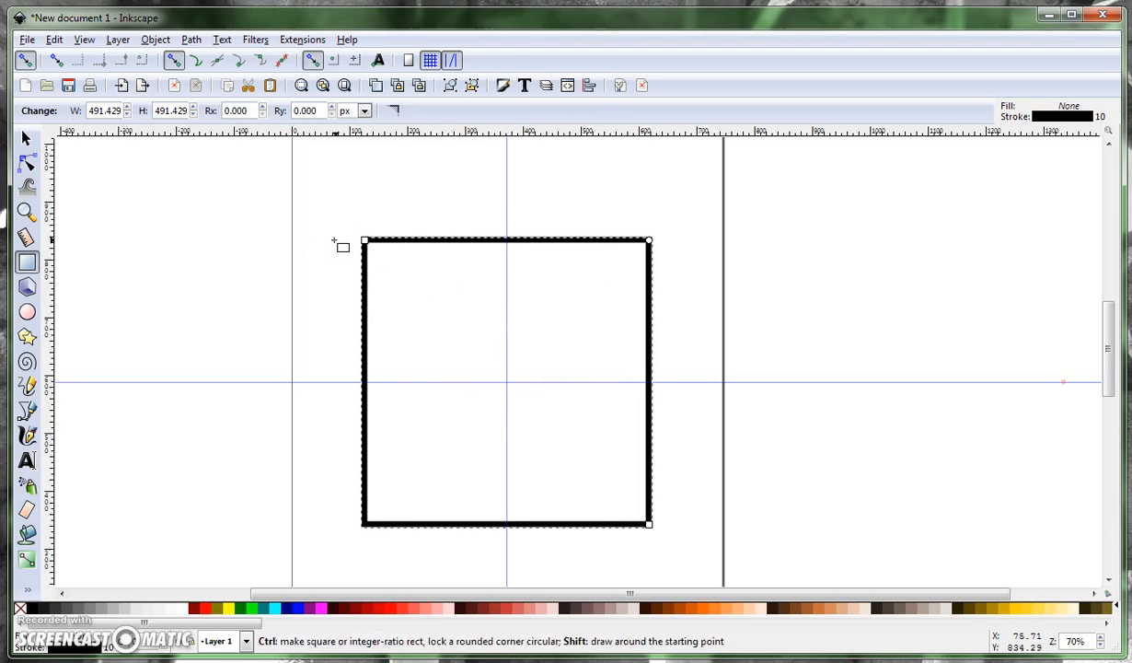
{"action": "key", "text": "ctrl+z"}
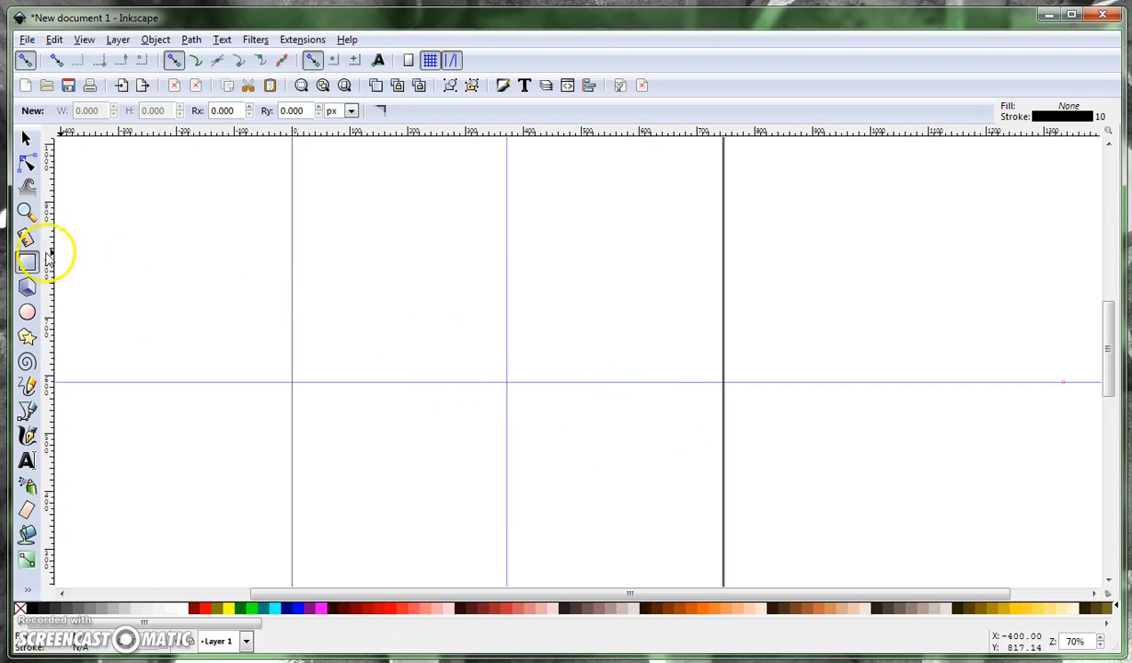
Draw three freehand ellipses, one wide, one tall and one smaller, across the page, and undo all three
{"action": "left_click", "coordinate": [28, 314]}
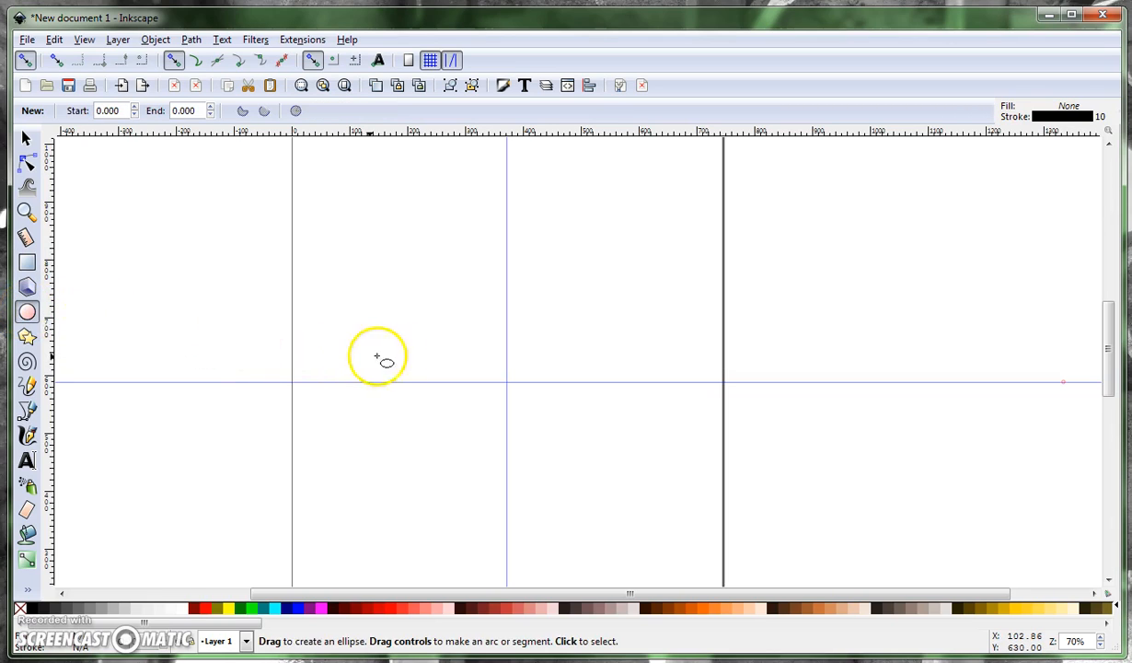
{"action": "left_click_drag", "start_coordinate": [378, 193], "coordinate": [682, 330]}
{"action": "left_click_drag", "start_coordinate": [335, 502], "coordinate": [507, 232]}
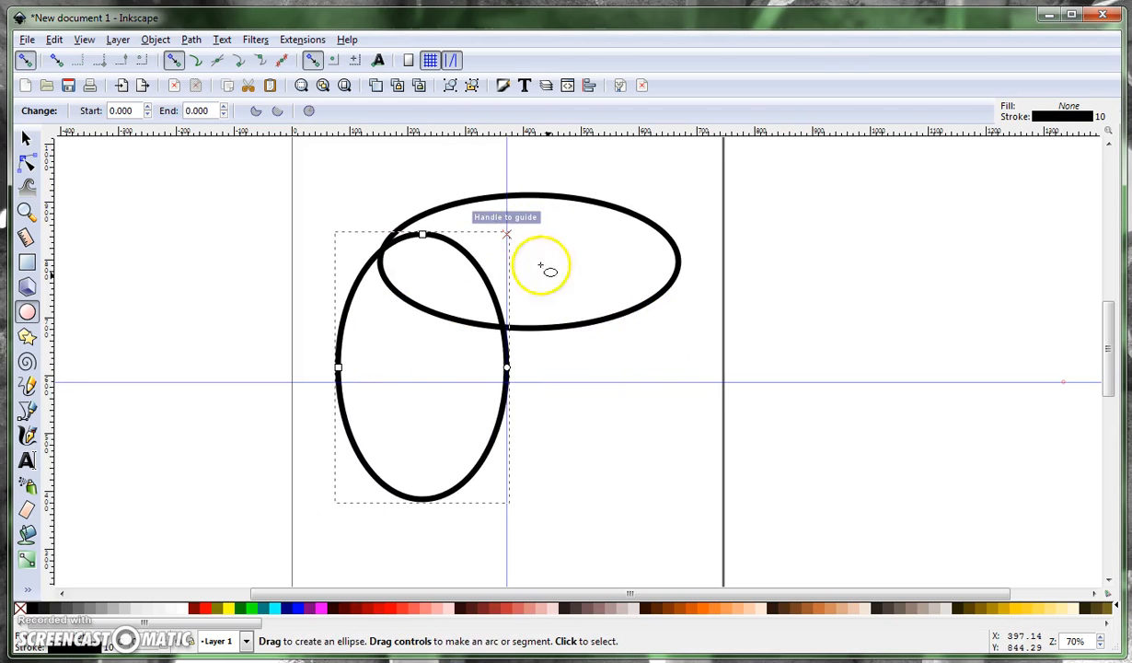
{"action": "left_click_drag", "start_coordinate": [418, 336], "coordinate": [654, 490]}
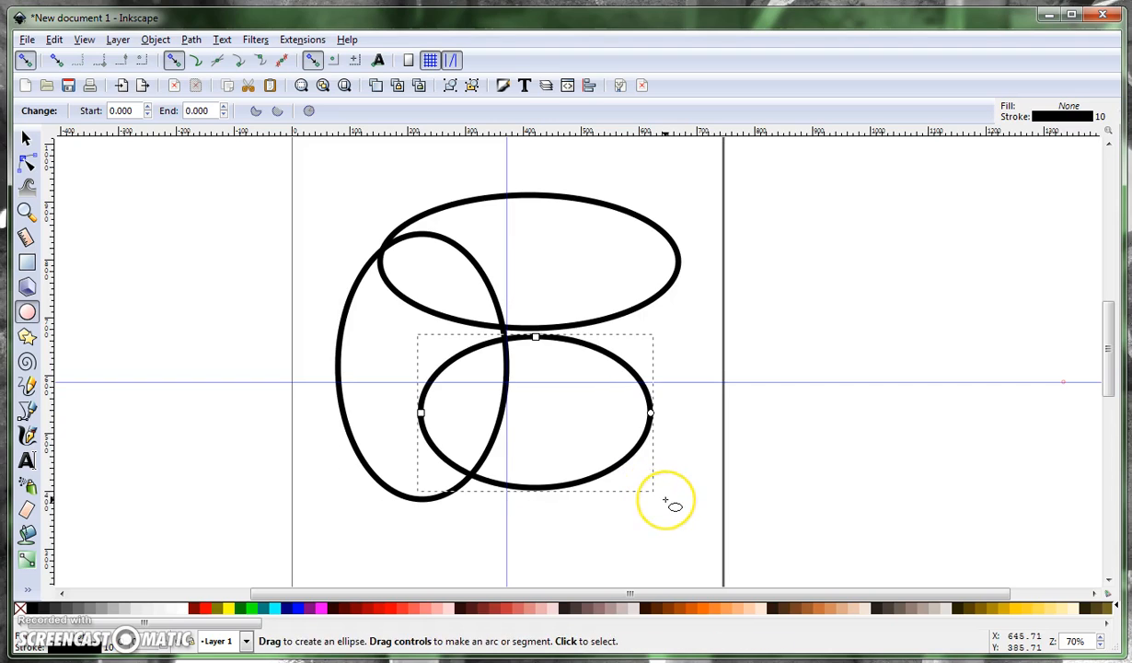
{"action": "key", "text": "ctrl+z"}
{"action": "key", "text": "ctrl+z"}
{"action": "key", "text": "ctrl+z"}
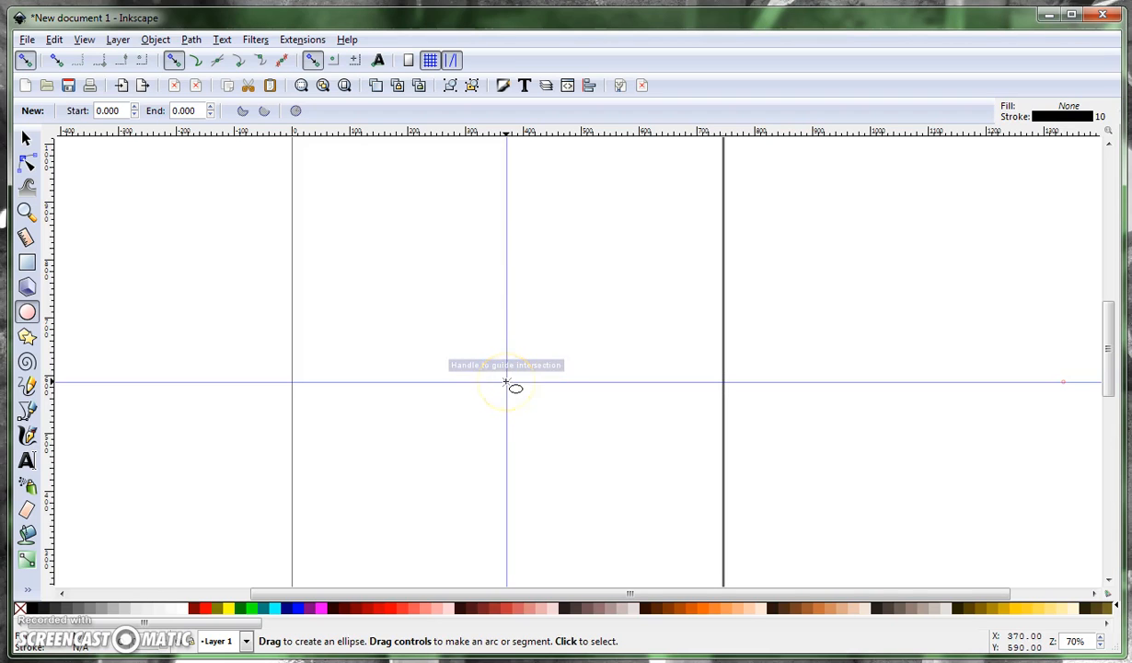
Try an ellipse centred on the guide intersection and a constrained circle drawn from its corner, undoing each
{"action": "left_click_drag", "start_coordinate": [505, 381], "coordinate": [253, 225]}
{"action": "key", "text": "ctrl+z"}
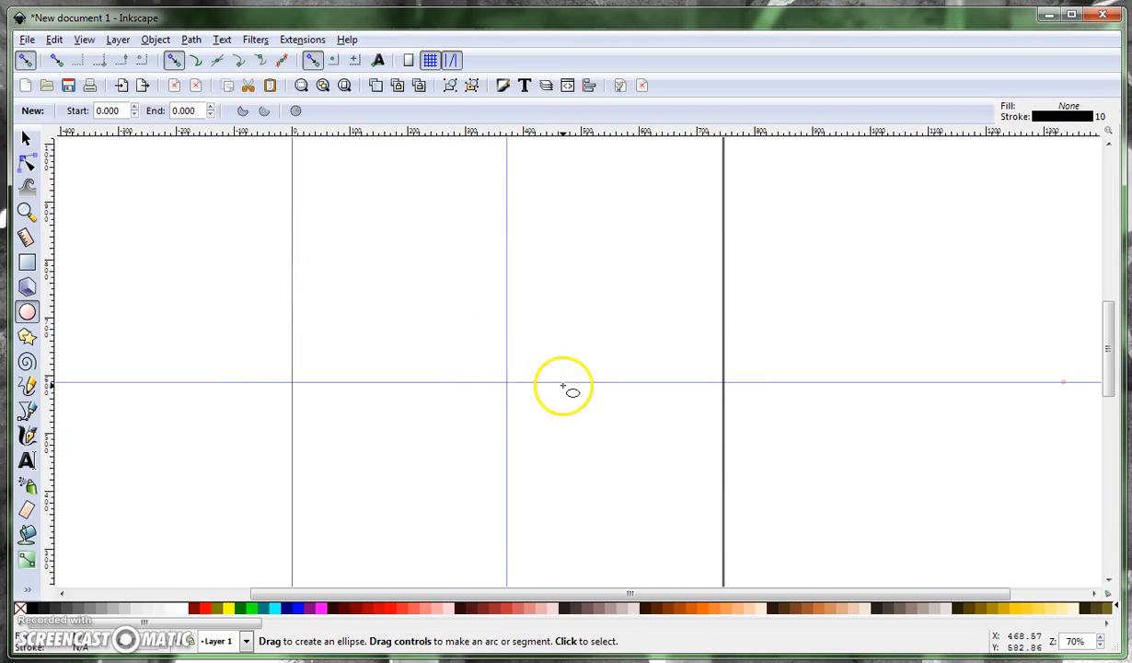
{"action": "left_click_drag", "start_coordinate": [387, 254], "coordinate": [594, 459]}
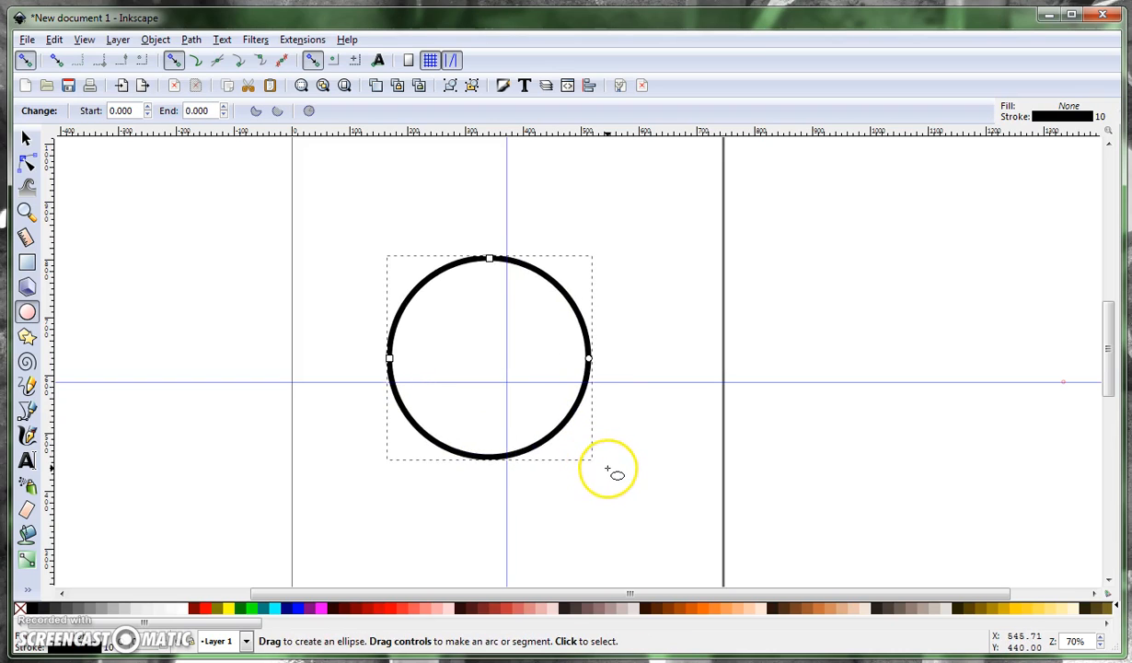
{"action": "key", "text": "ctrl+z"}
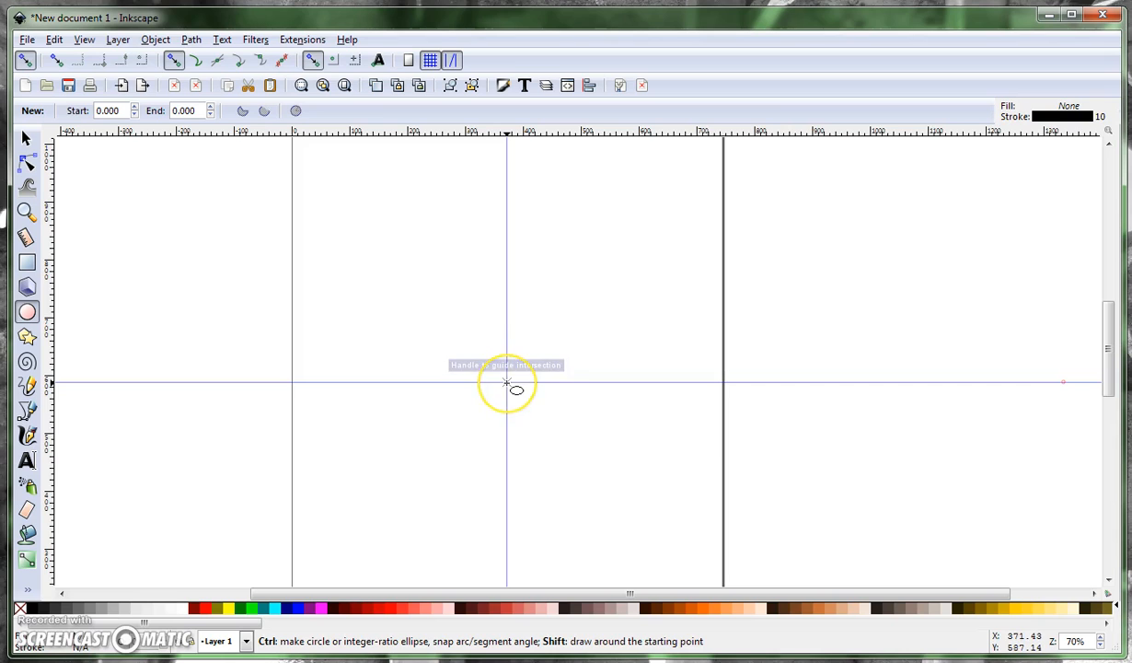
Draw a perfect circle about 513 px wide centred on the guide intersection
{"action": "left_click_drag", "start_coordinate": [507, 382], "coordinate": [338, 238]}
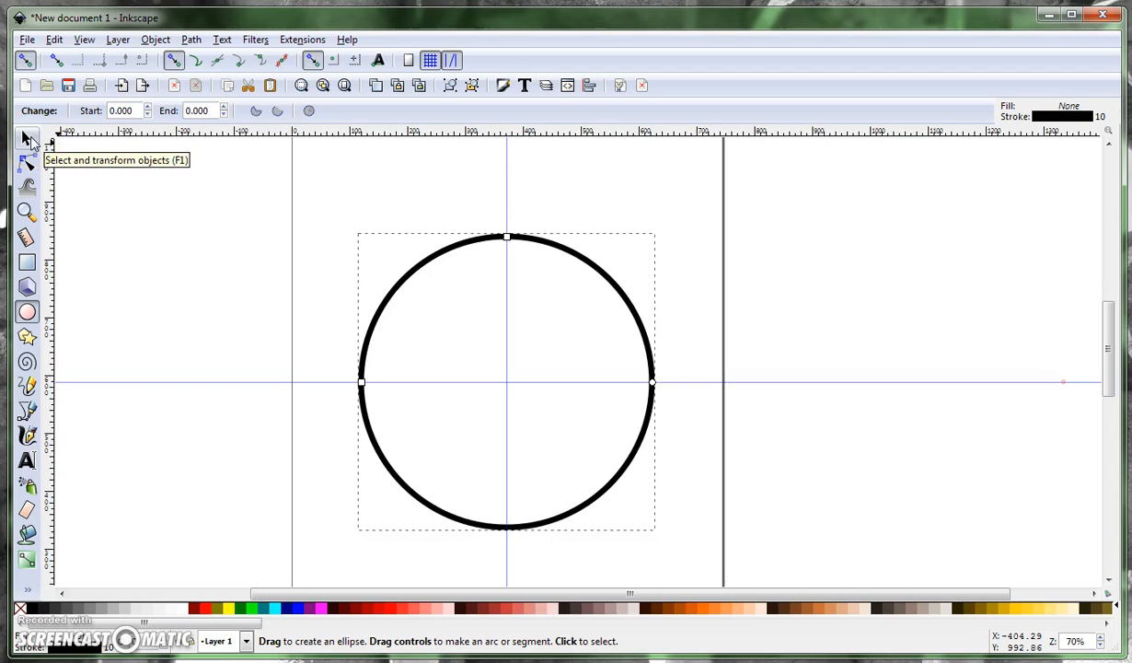
{"action": "left_click", "coordinate": [396, 198]}
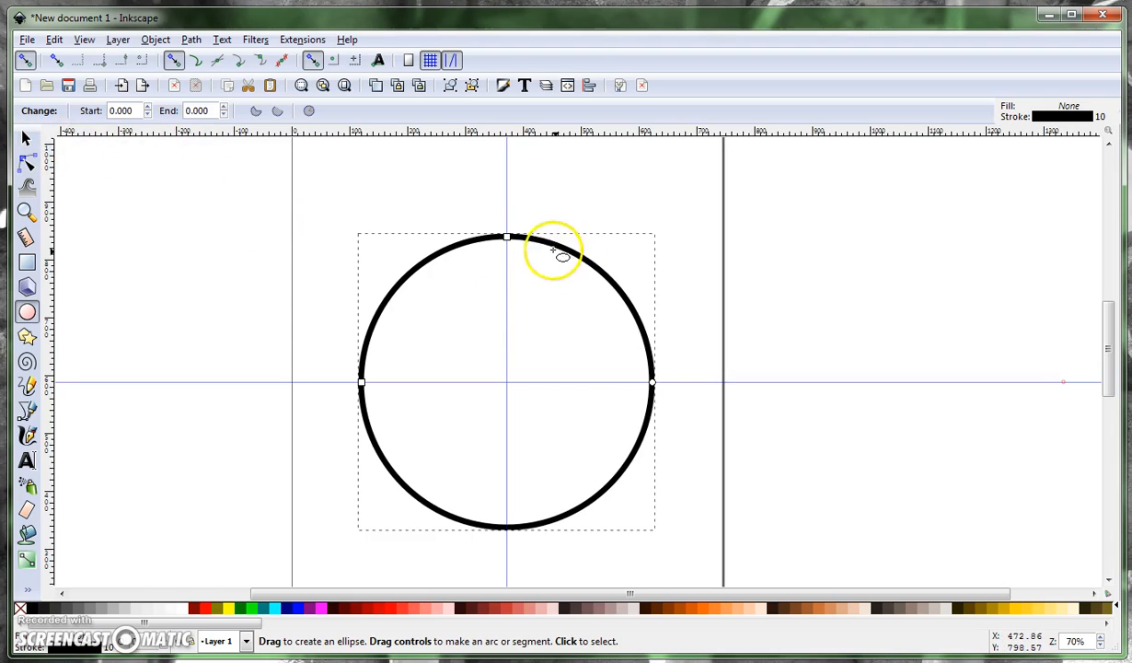
Select the circle and convert it from an object to a path
{"action": "left_click", "coordinate": [25, 139]}
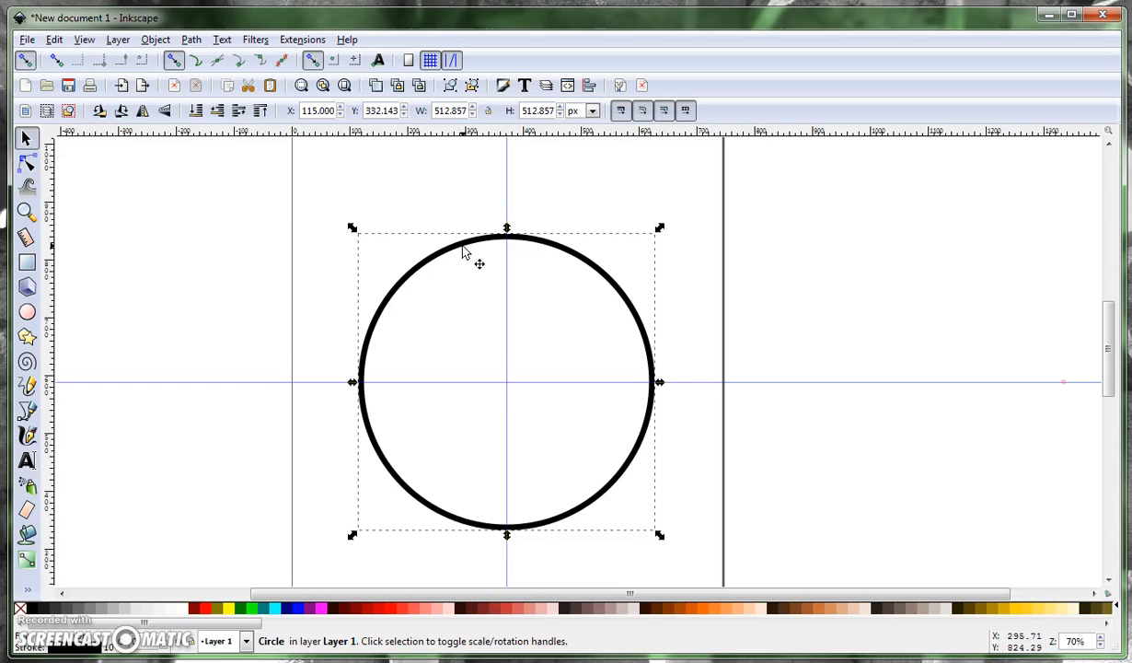
{"action": "left_click", "coordinate": [191, 40]}
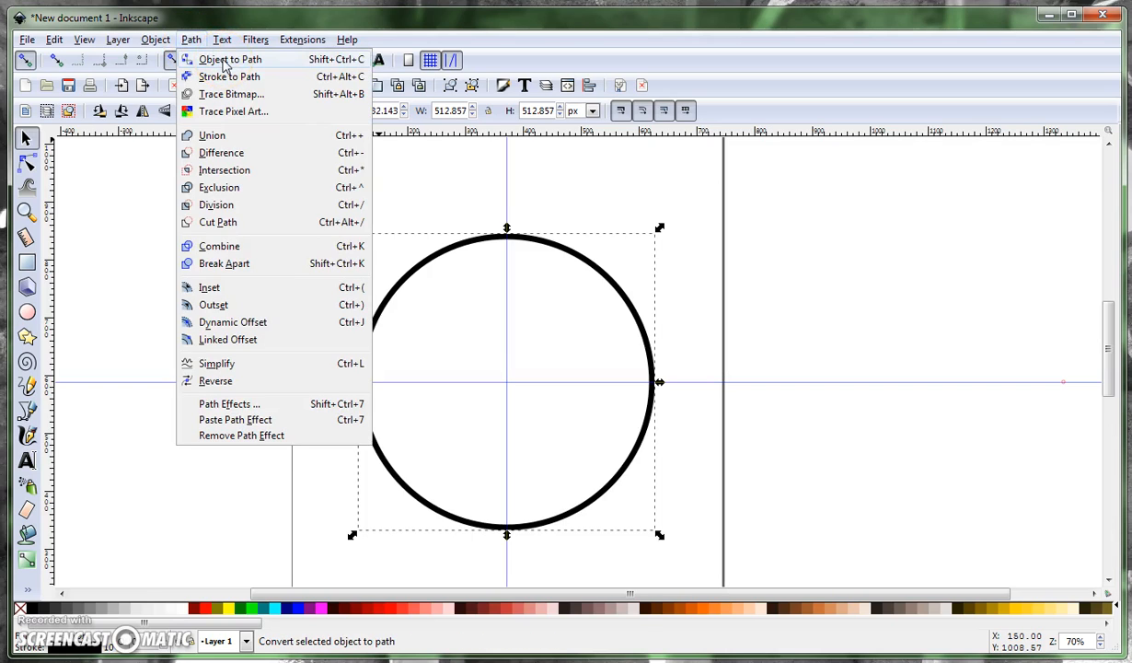
{"action": "left_click", "coordinate": [224, 60]}
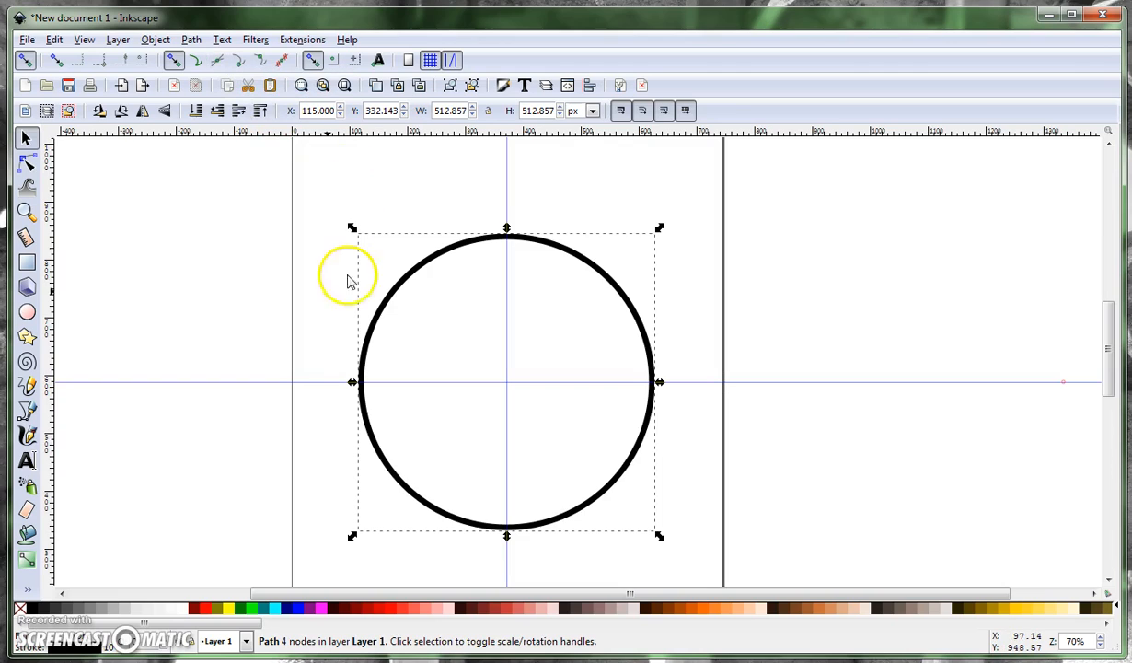